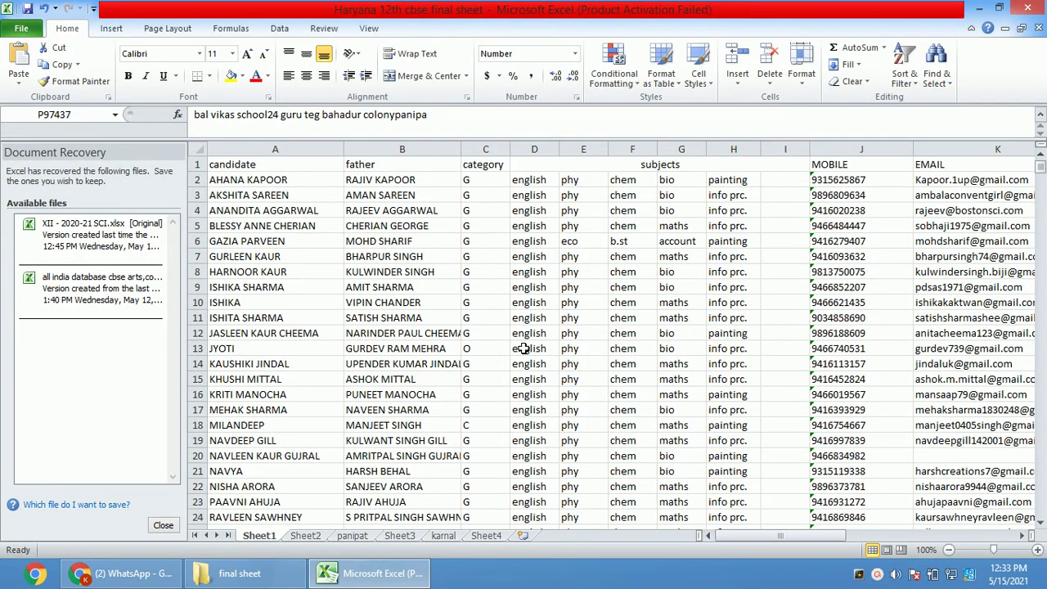
Close the Document Recovery pane, keeping the recovered files to view later.
{"action": "left_click", "coordinate": [158, 525]}
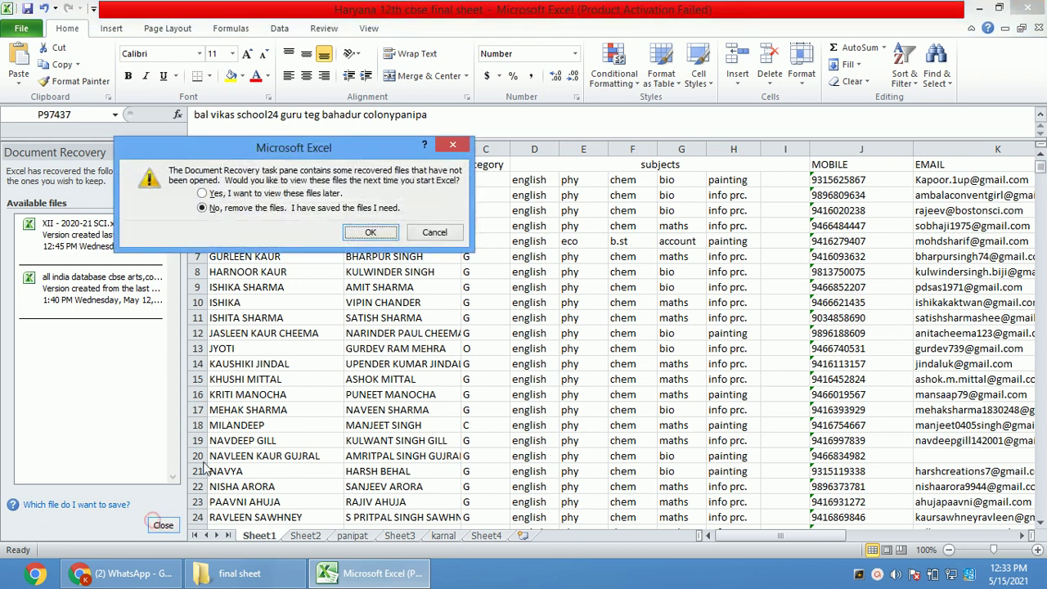
{"action": "left_click", "coordinate": [201, 193]}
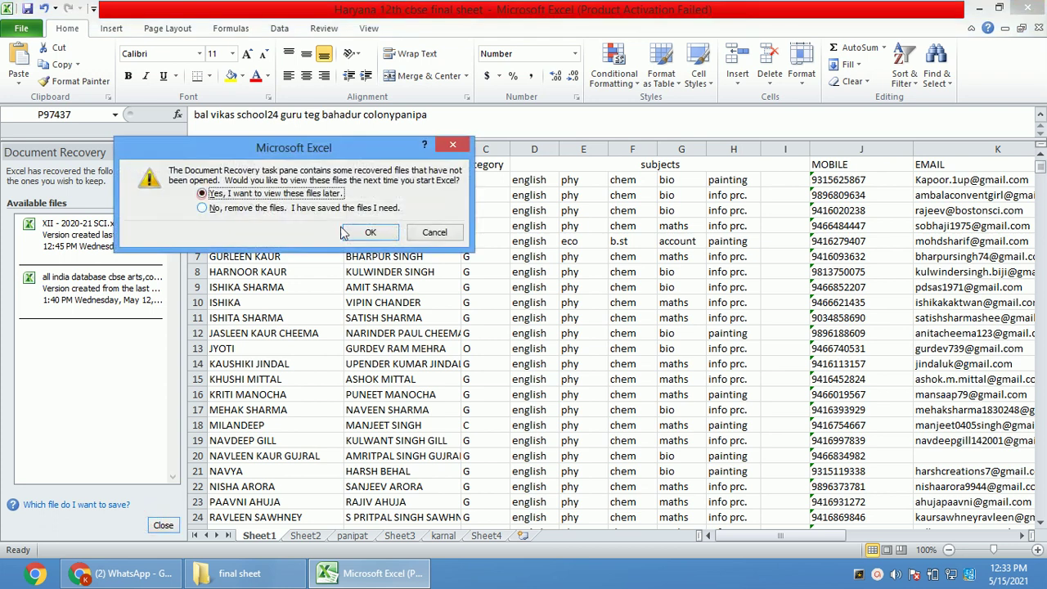
{"action": "left_click", "coordinate": [368, 232]}
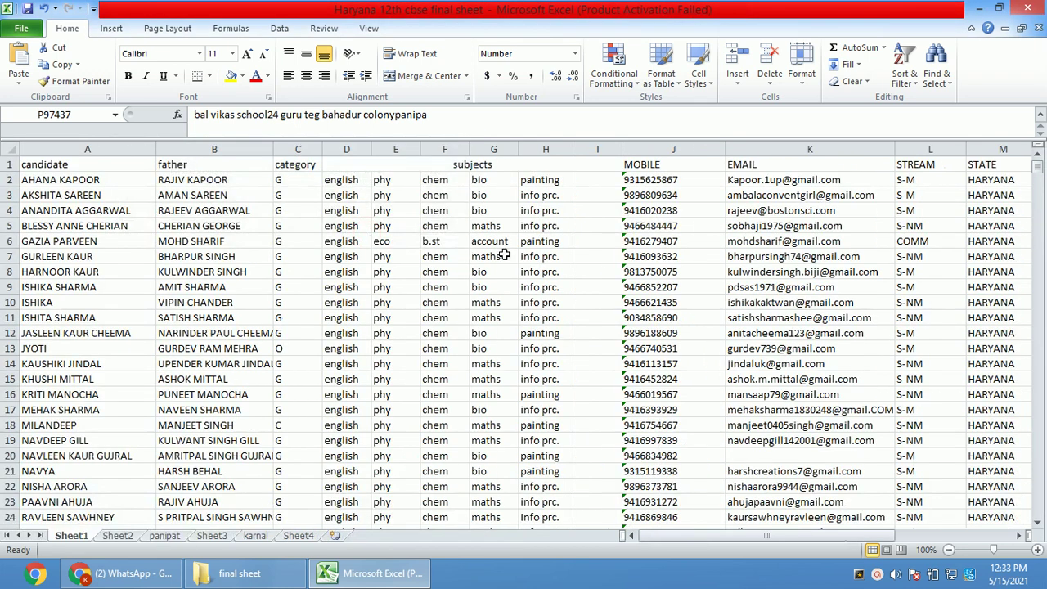
{"action": "left_click", "coordinate": [108, 204]}
{"action": "key", "text": "Right"}
{"action": "key", "text": "Right"}
{"action": "key", "text": "Right"}
{"action": "key", "text": "Right"}
{"action": "key", "text": "Right"}
{"action": "key", "text": "Right"}
{"action": "key", "text": "Right"}
{"action": "key", "text": "Right"}
{"action": "key", "text": "Right"}
{"action": "key", "text": "Right"}
{"action": "key", "text": "Right"}
{"action": "key", "text": "Right"}
{"action": "key", "text": "Right"}
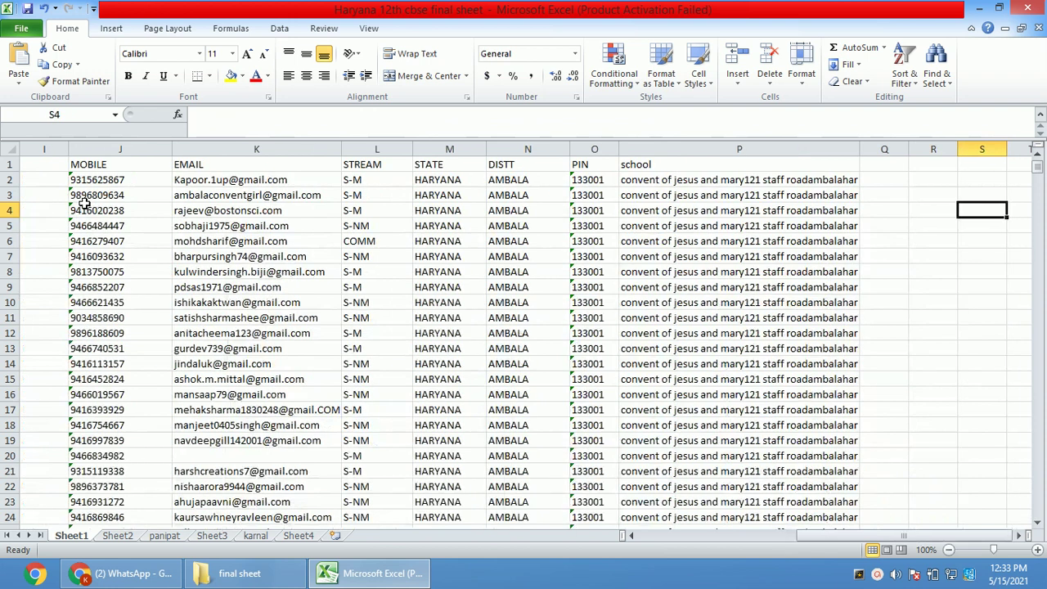
{"action": "key", "text": "Right"}
{"action": "key", "text": "Right"}
{"action": "key", "text": "Right"}
{"action": "key", "text": "Left"}
{"action": "key", "text": "Left"}
{"action": "key", "text": "Left"}
{"action": "key", "text": "Left"}
{"action": "key", "text": "Left"}
{"action": "key", "text": "Left"}
{"action": "key", "text": "Home"}
{"action": "key", "text": "Right"}
{"action": "key", "text": "Right"}
{"action": "key", "text": "Right"}
{"action": "key", "text": "Right"}
{"action": "key", "text": "Right"}
{"action": "key", "text": "Right"}
{"action": "key", "text": "Right"}
{"action": "key", "text": "Right"}
{"action": "key", "text": "Right"}
{"action": "key", "text": "Right"}
{"action": "key", "text": "Right"}
{"action": "key", "text": "Right"}
{"action": "key", "text": "Left"}
{"action": "key", "text": "Left"}
{"action": "key", "text": "Left"}
{"action": "key", "text": "Left"}
{"action": "key", "text": "Left"}
{"action": "key", "text": "Left"}
{"action": "key", "text": "Left"}
{"action": "key", "text": "Left"}
{"action": "key", "text": "Left"}
{"action": "key", "text": "Left"}
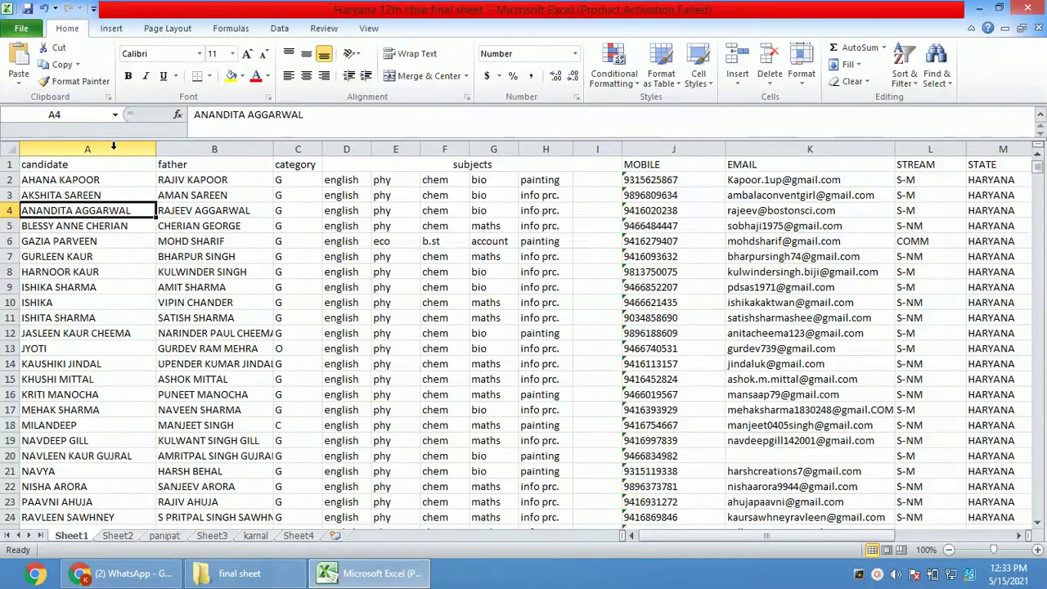
{"action": "left_click", "coordinate": [112, 147]}
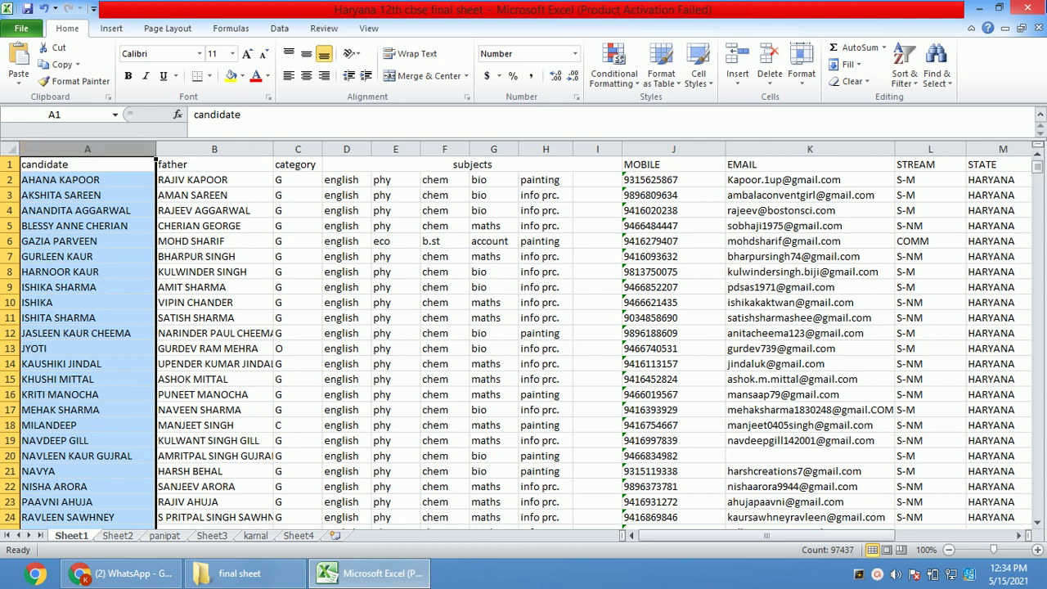
Turn on Filter for the candidate column from Sort & Filter.
{"action": "left_click", "coordinate": [910, 85]}
{"action": "left_click", "coordinate": [910, 85]}
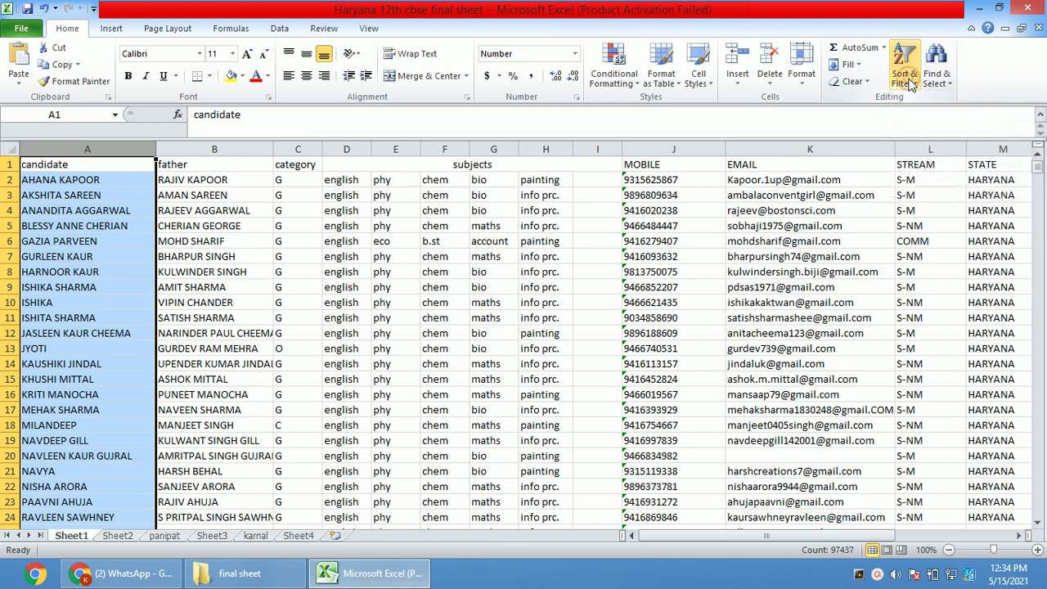
{"action": "left_click", "coordinate": [910, 82]}
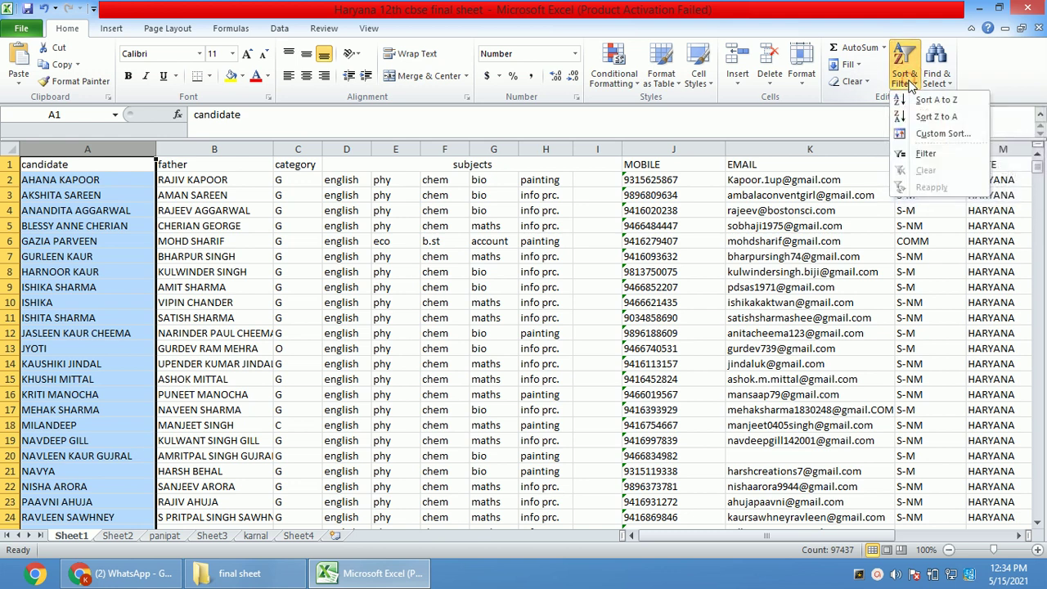
{"action": "left_click", "coordinate": [919, 158]}
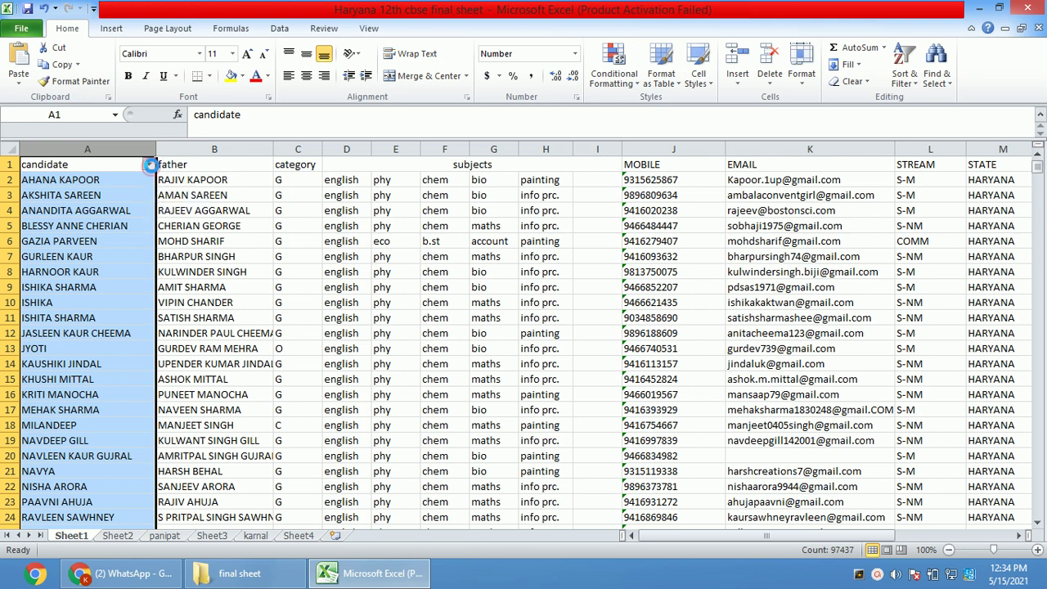
Filter candidate names to those containing 'kaur', leaving 2377 of 97436 records.
{"action": "left_click", "coordinate": [149, 165]}
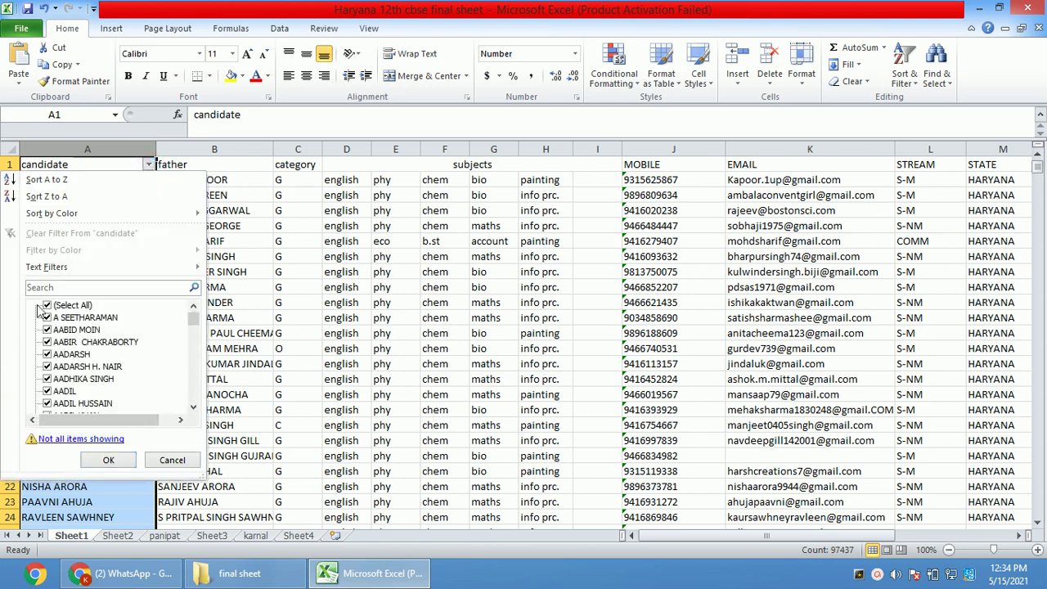
{"action": "left_click", "coordinate": [47, 306]}
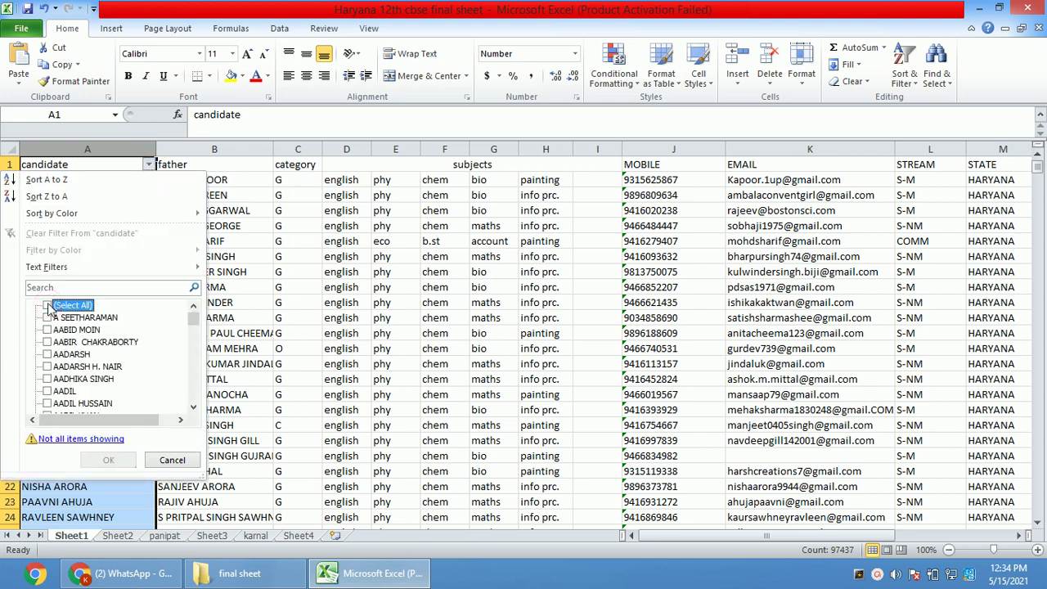
{"action": "left_click", "coordinate": [47, 305]}
{"action": "left_click", "coordinate": [48, 305]}
{"action": "left_click", "coordinate": [48, 288]}
{"action": "type", "text": "j"}
{"action": "key", "text": "BackSpace"}
{"action": "type", "text": "kaur"}
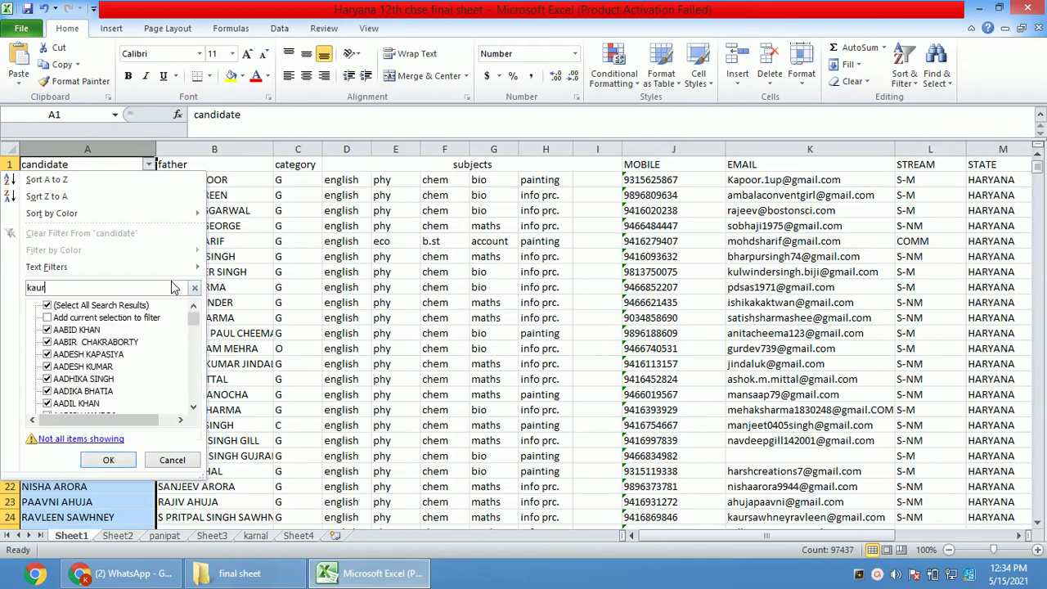
{"action": "key", "text": "Return"}
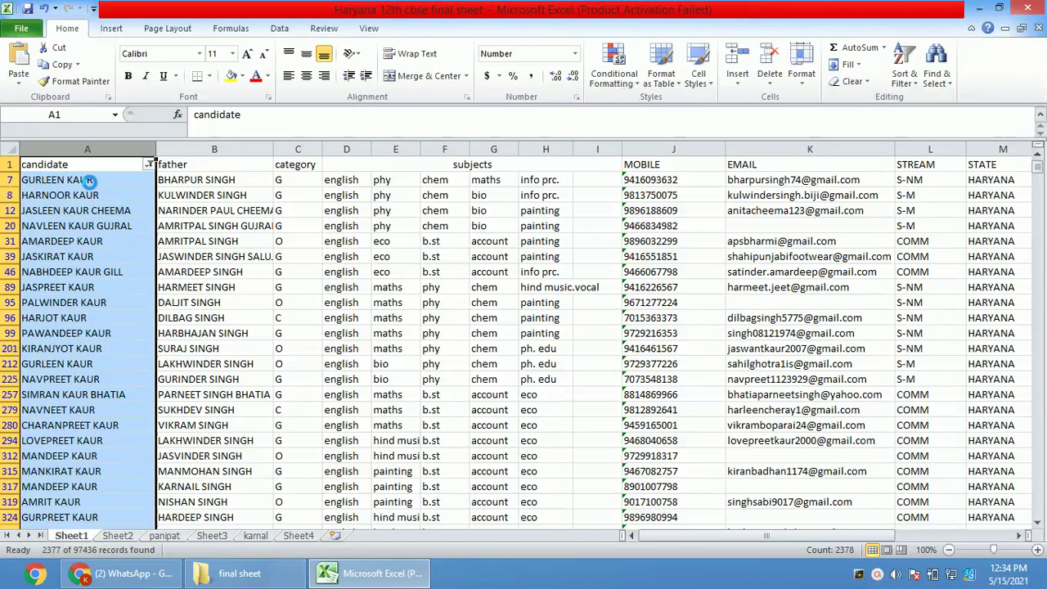
{"action": "left_click", "coordinate": [148, 165]}
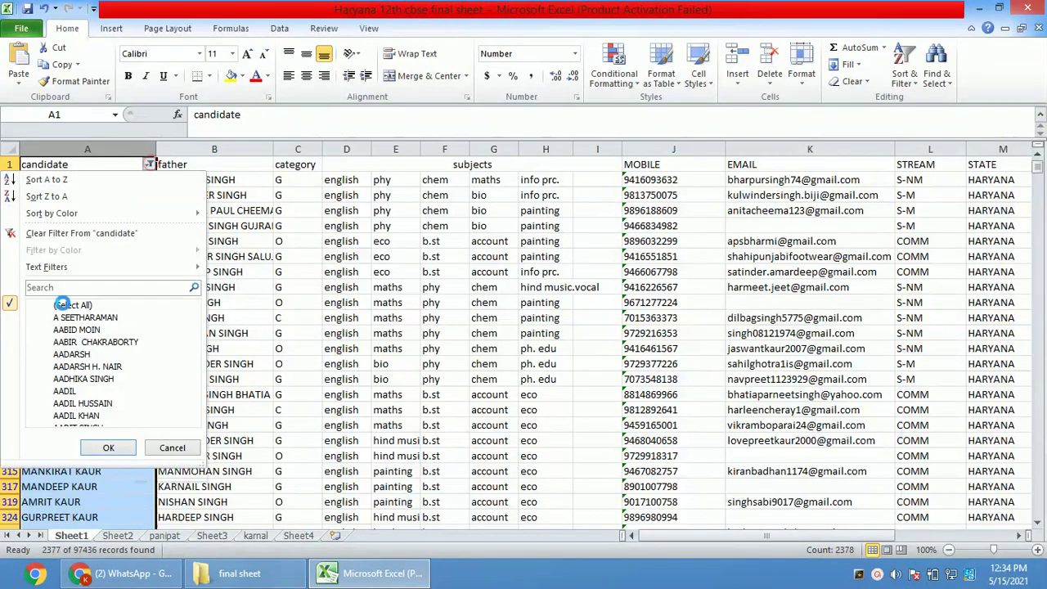
Change the candidate filter to names containing 'singh', showing 6178 of 97436 records.
{"action": "left_click", "coordinate": [48, 305]}
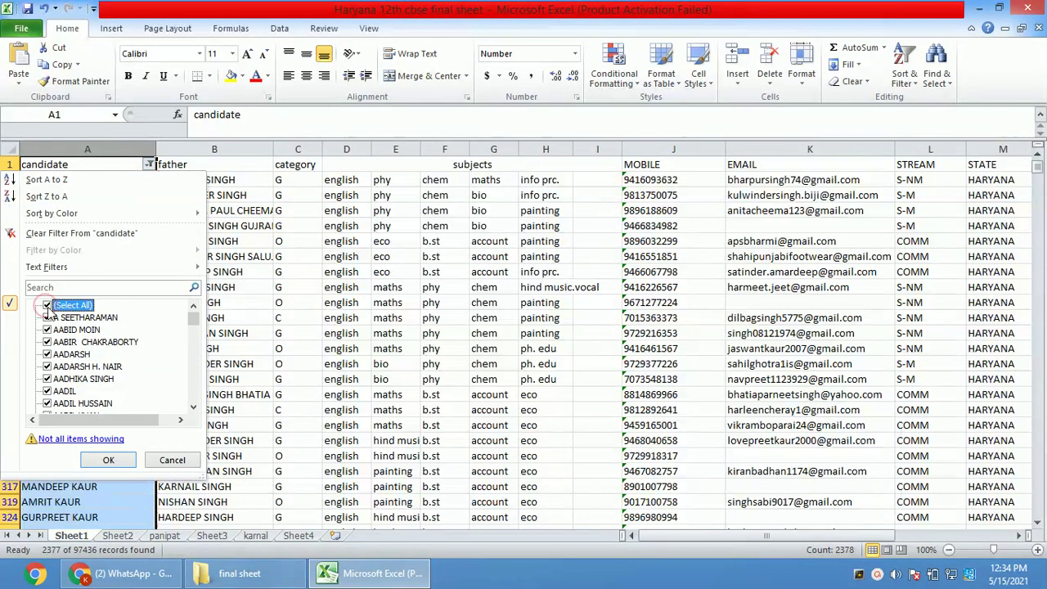
{"action": "left_click", "coordinate": [47, 305]}
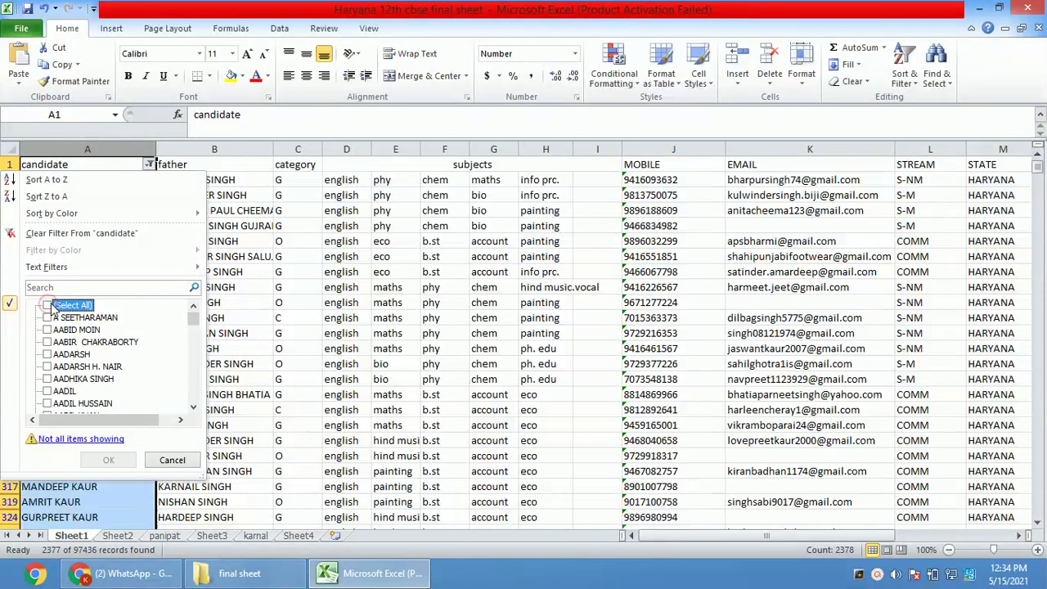
{"action": "left_click", "coordinate": [60, 286]}
{"action": "type", "text": "singh"}
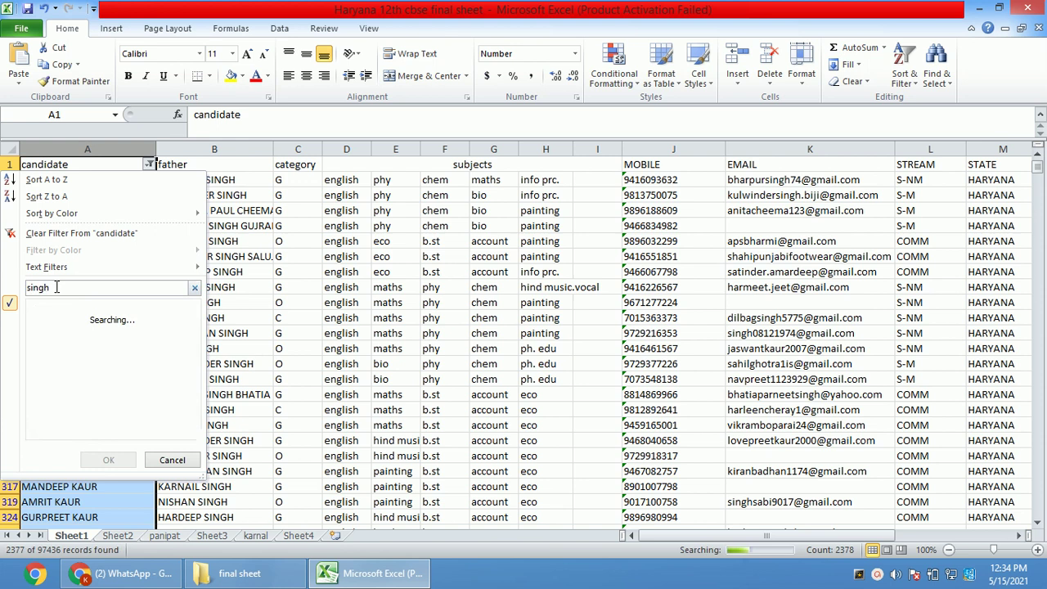
{"action": "key", "text": "Return"}
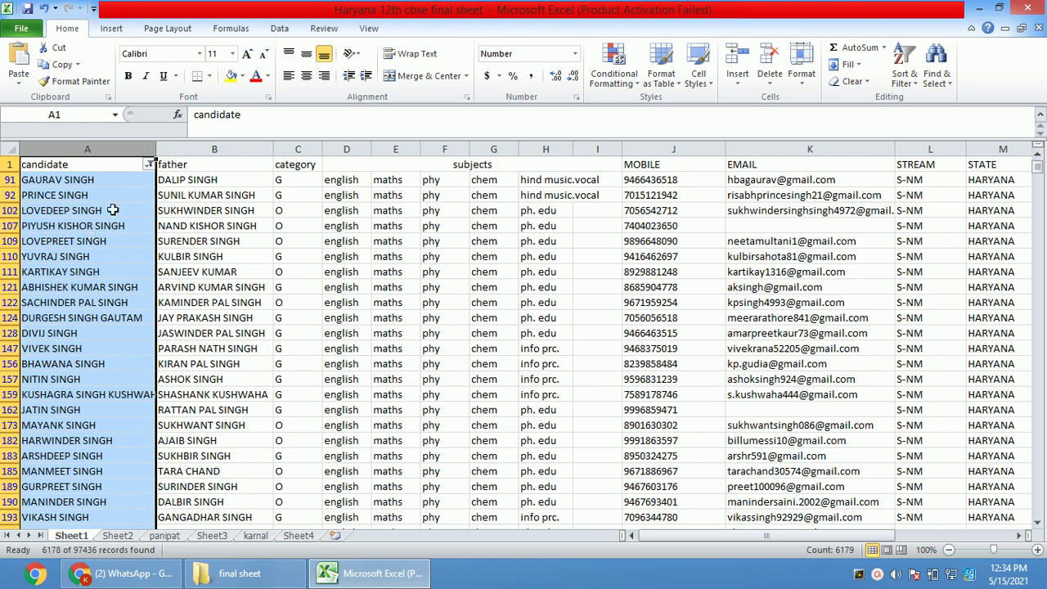
Select the whole candidate column and bring up the Sort & Filter options.
{"action": "left_click", "coordinate": [170, 166]}
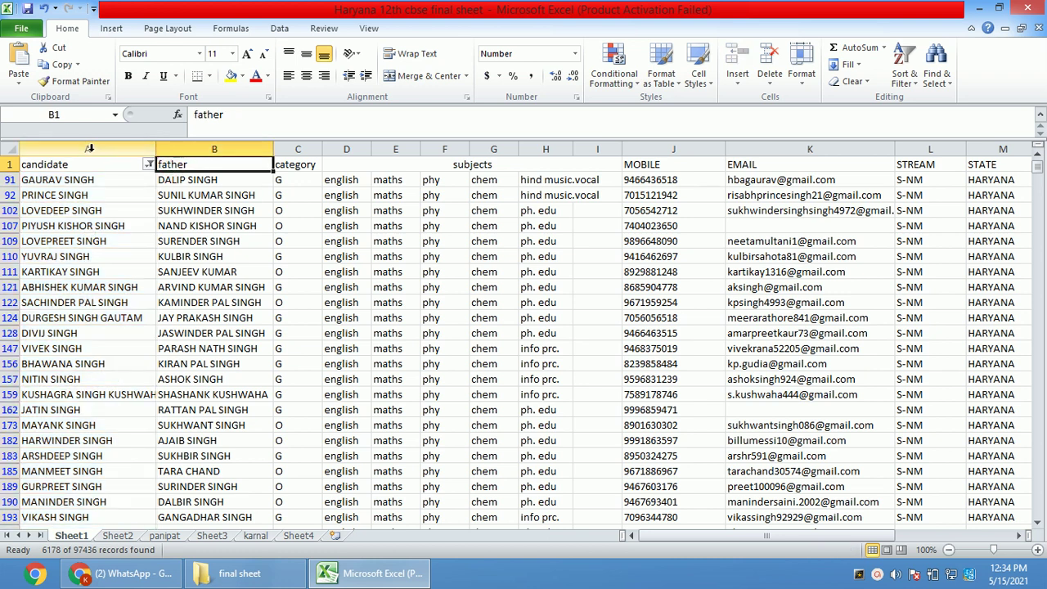
{"action": "left_click", "coordinate": [90, 148]}
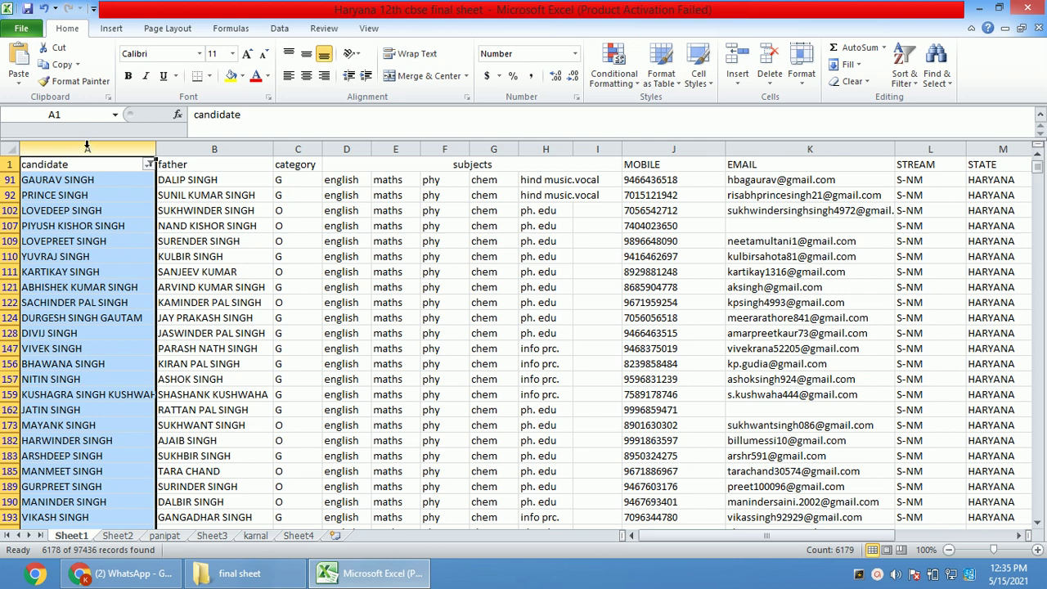
{"action": "left_click", "coordinate": [900, 79]}
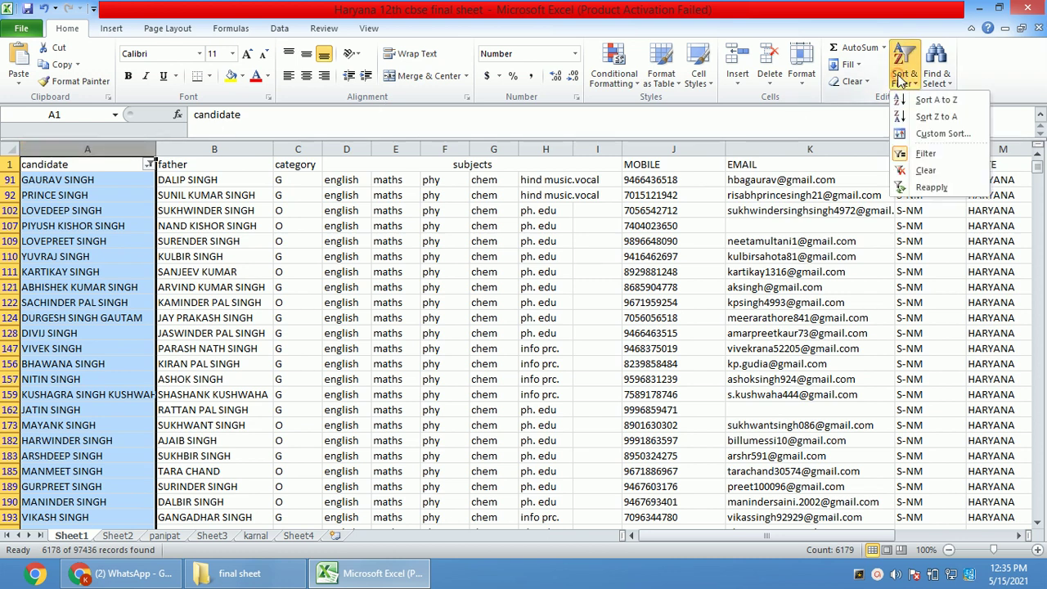
Turn AutoFilter off to restore all student rows, then select the whole sheet.
{"action": "left_click", "coordinate": [929, 155]}
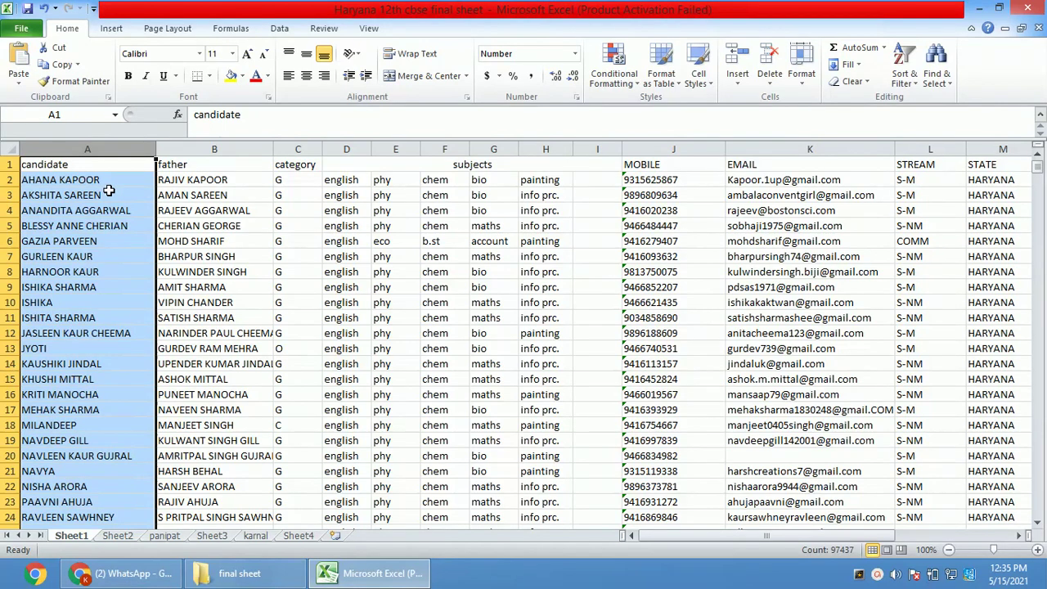
{"action": "left_click", "coordinate": [188, 180]}
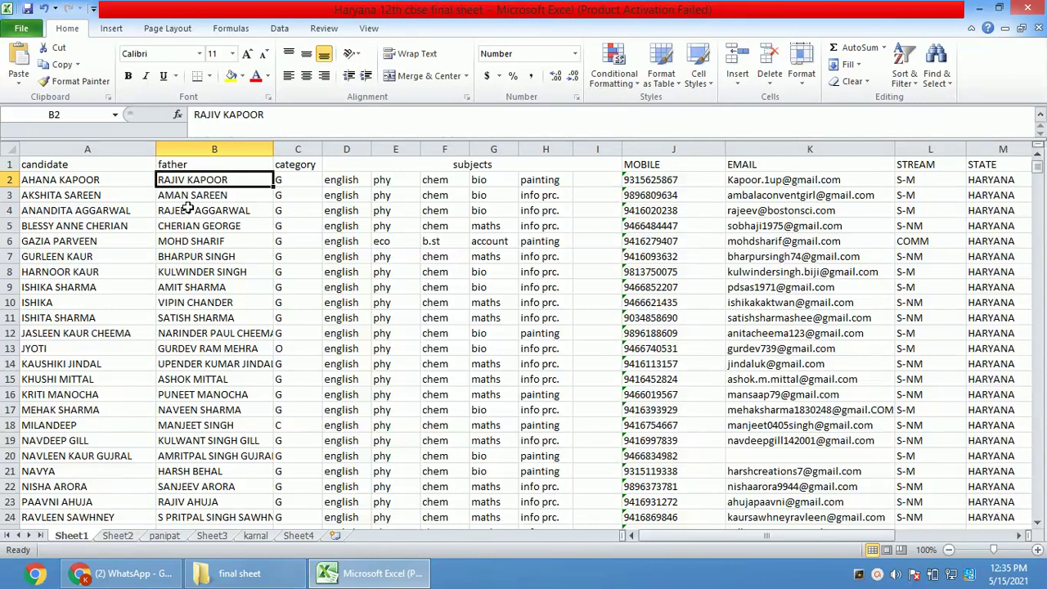
{"action": "key", "text": "ctrl+a"}
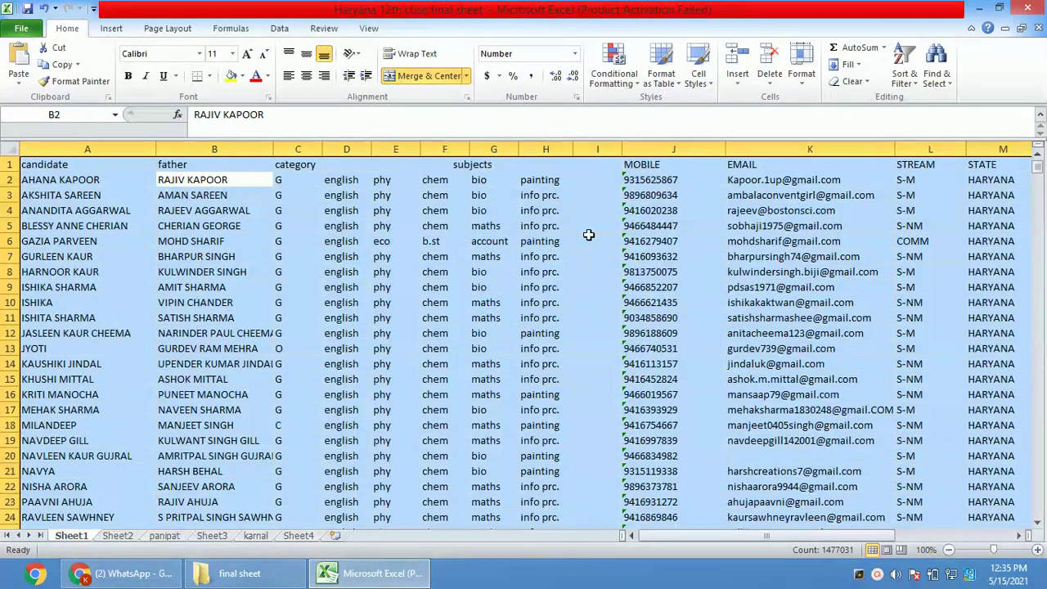
Put filter arrows on every row 1 header, candidate through STATE, DISTT and PIN.
{"action": "left_click", "coordinate": [911, 85]}
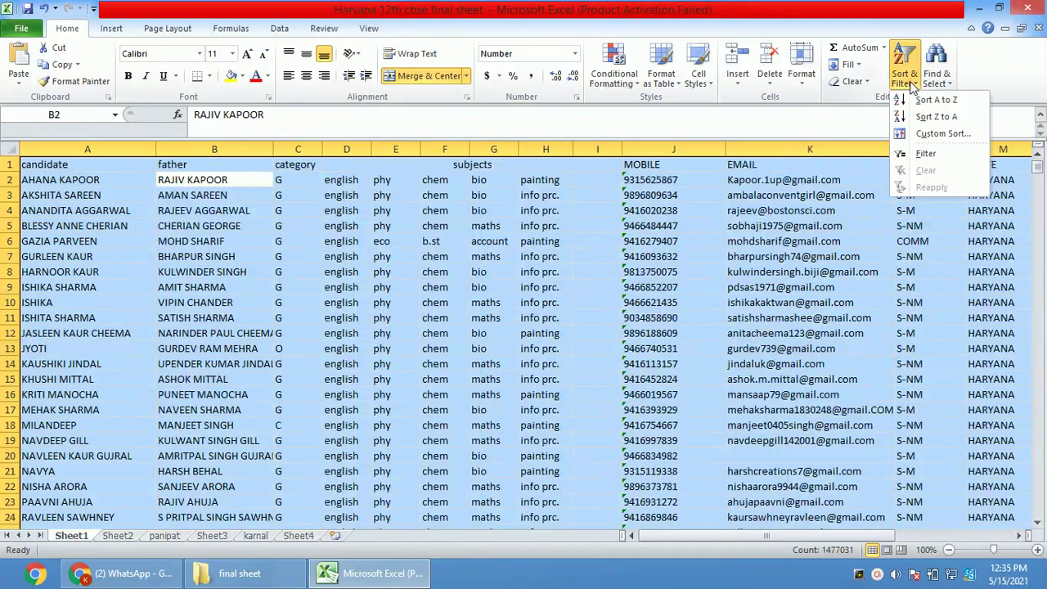
{"action": "left_click", "coordinate": [920, 153]}
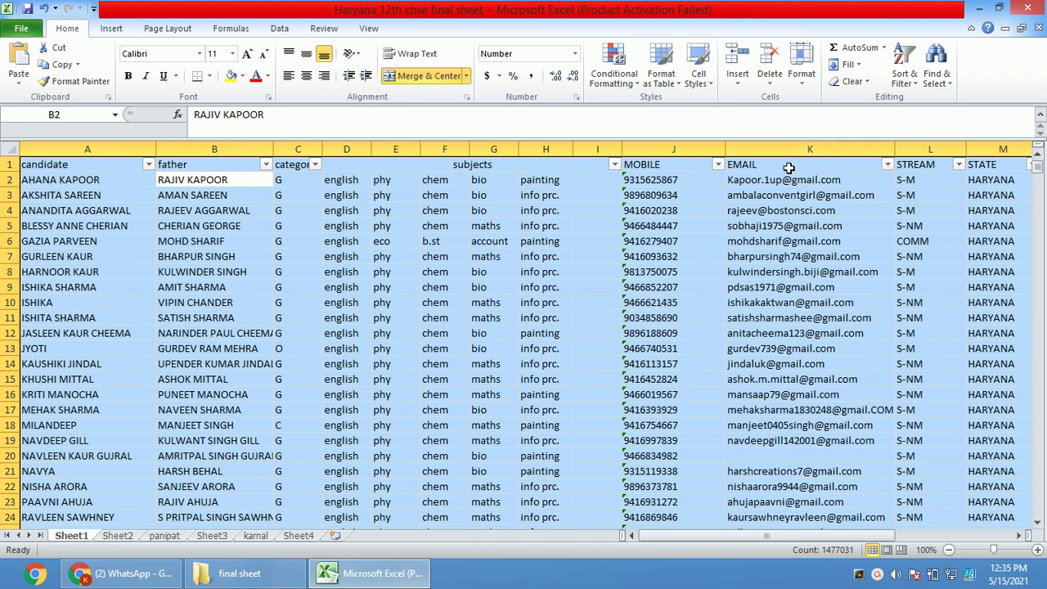
{"action": "key", "text": "Right"}
{"action": "key", "text": "Right"}
{"action": "key", "text": "Right"}
{"action": "key", "text": "Right"}
{"action": "key", "text": "Right"}
{"action": "key", "text": "Right"}
{"action": "key", "text": "Right"}
{"action": "key", "text": "Right"}
{"action": "key", "text": "Right"}
{"action": "key", "text": "Right"}
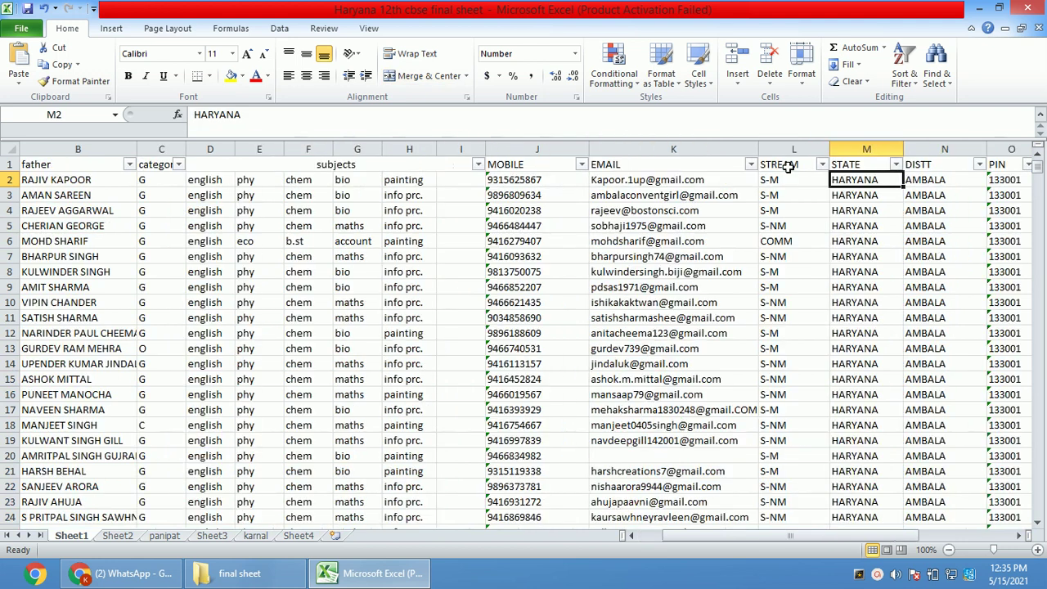
Filter the DISTT column to AMBALA only, showing 4970 of 97436 records.
{"action": "left_click", "coordinate": [978, 165]}
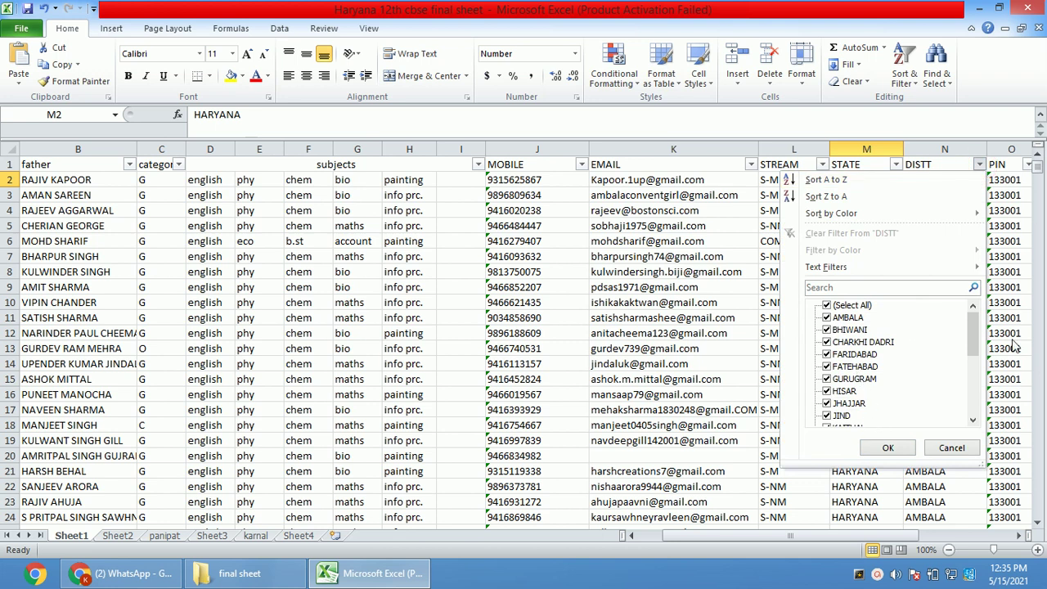
{"action": "left_click", "coordinate": [826, 305]}
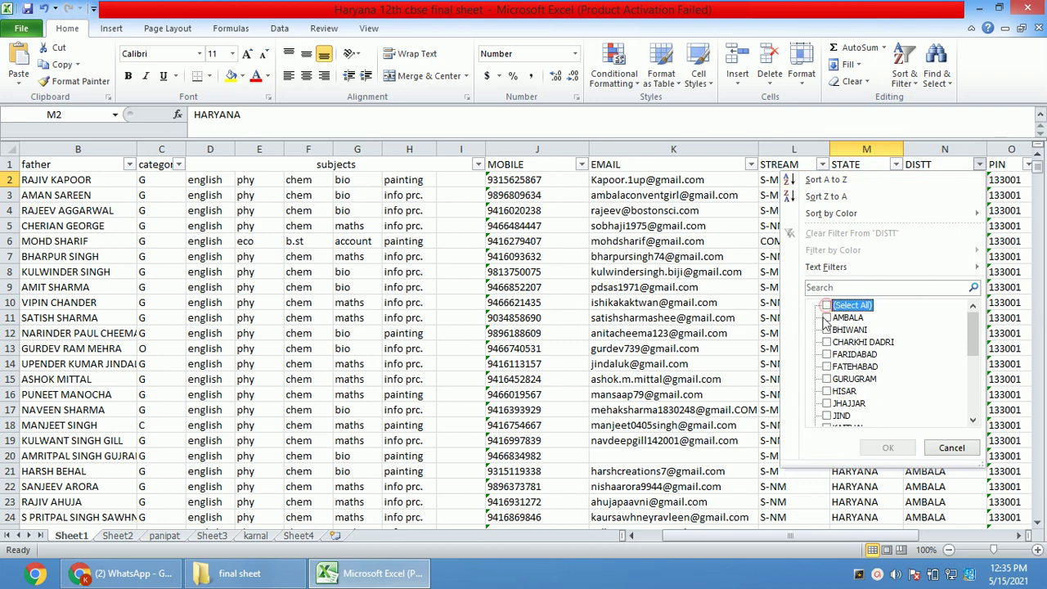
{"action": "left_click", "coordinate": [826, 317]}
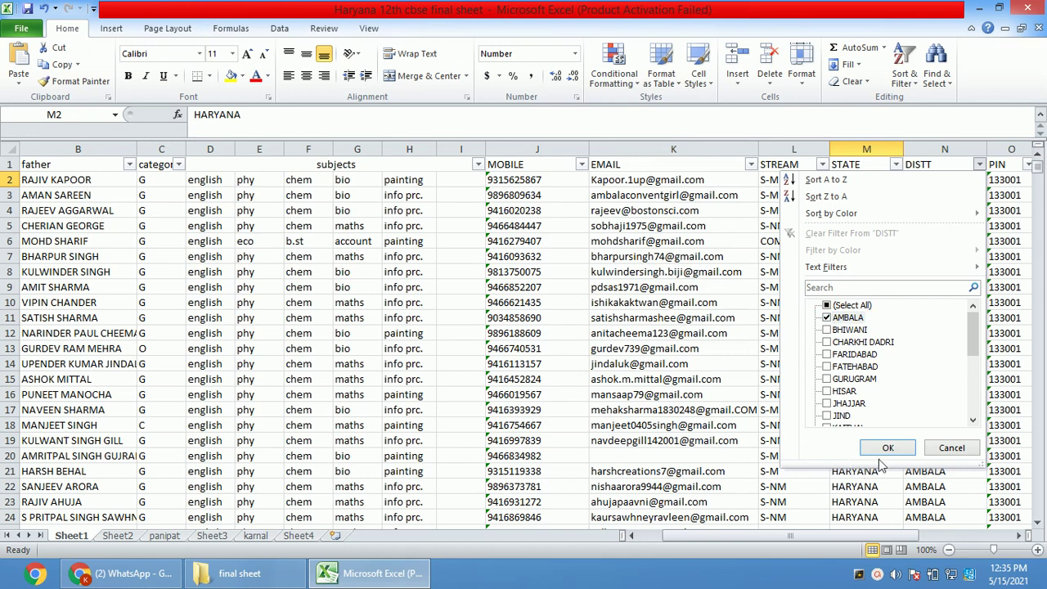
{"action": "left_click", "coordinate": [891, 446]}
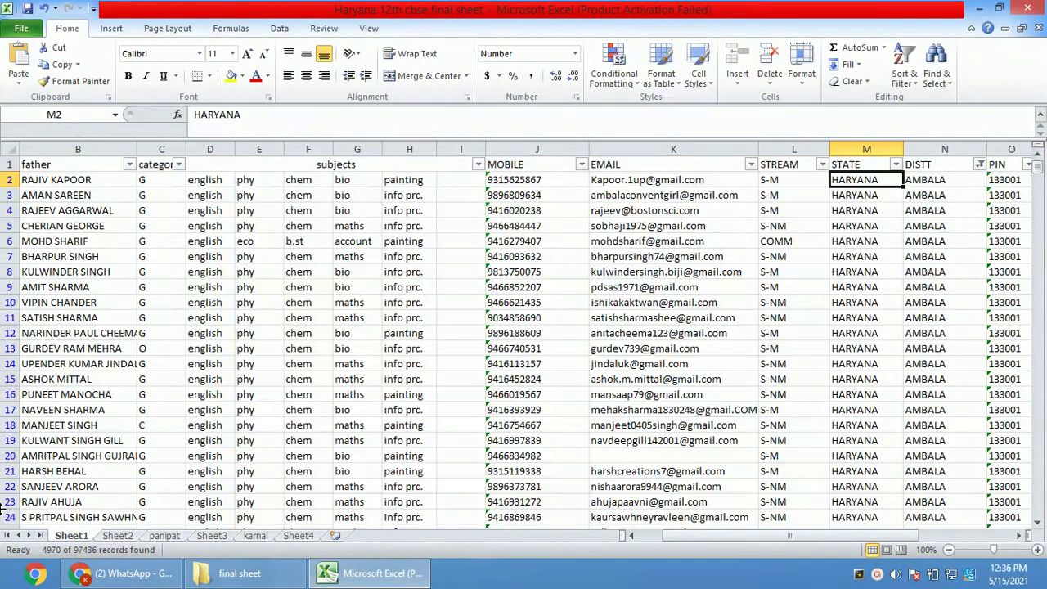
{"action": "left_click", "coordinate": [821, 164]}
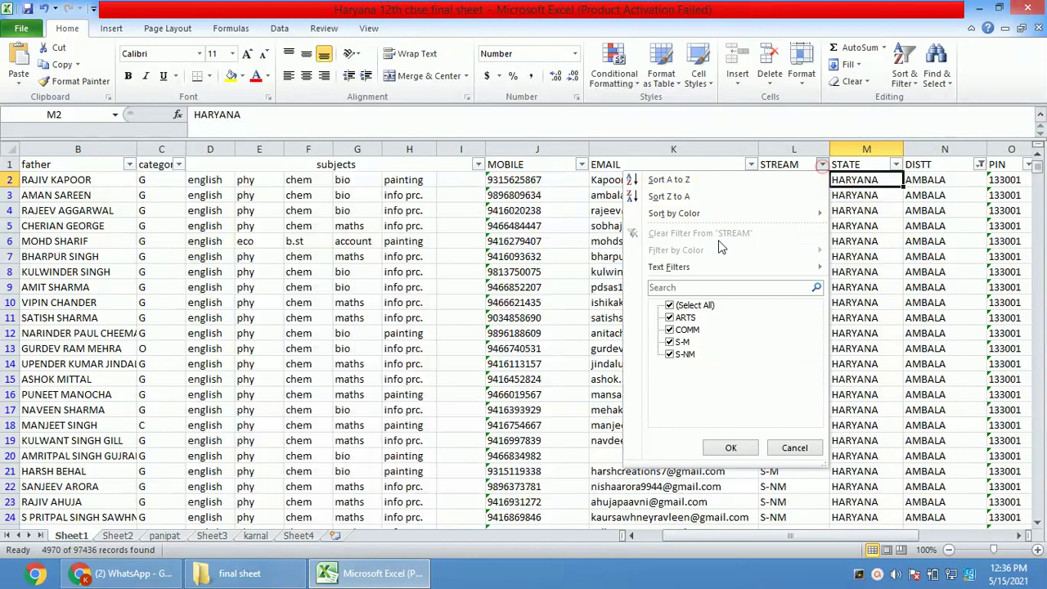
Tick only ARTS in the STREAM filter, leaving 1398 of 97436 records.
{"action": "left_click", "coordinate": [669, 305]}
{"action": "left_click", "coordinate": [668, 317]}
{"action": "left_click", "coordinate": [730, 447]}
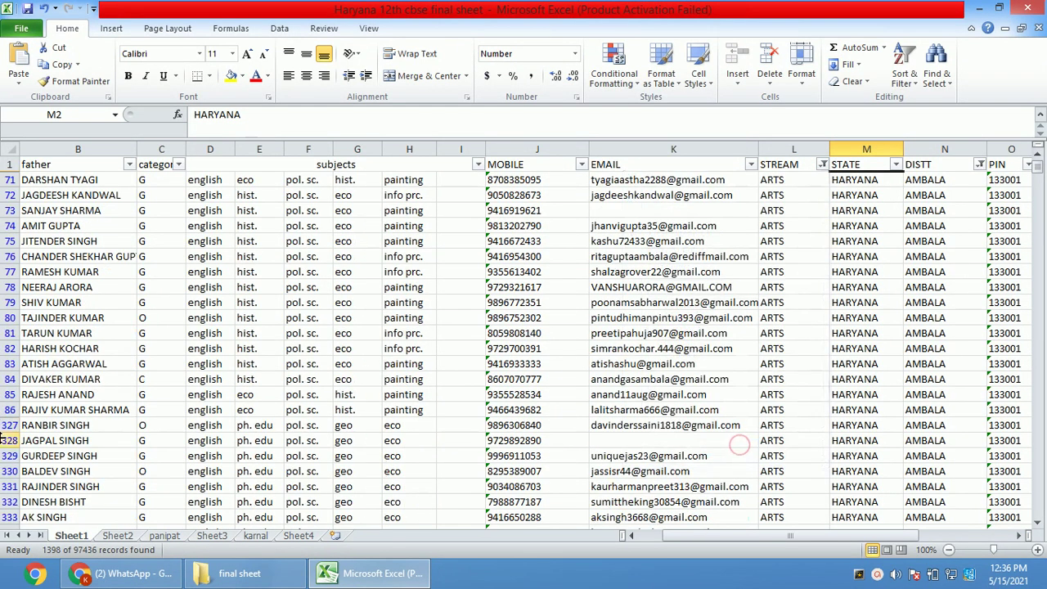